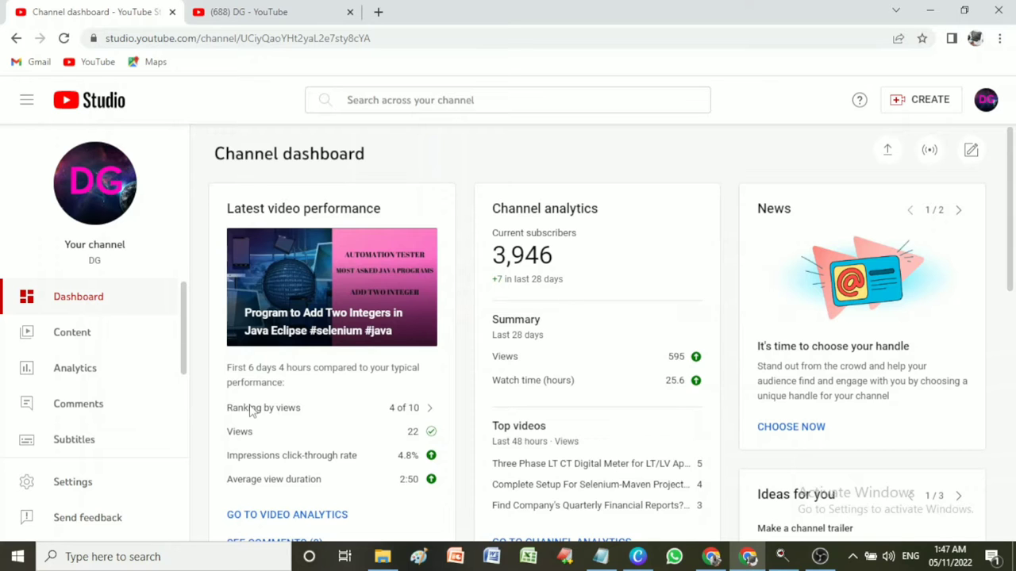
Look over the channel dashboard's cards, from the latest video performance down to the recent subscribers.
scroll(414, 473, "down", 3)
scroll(415, 473, "down", 3)
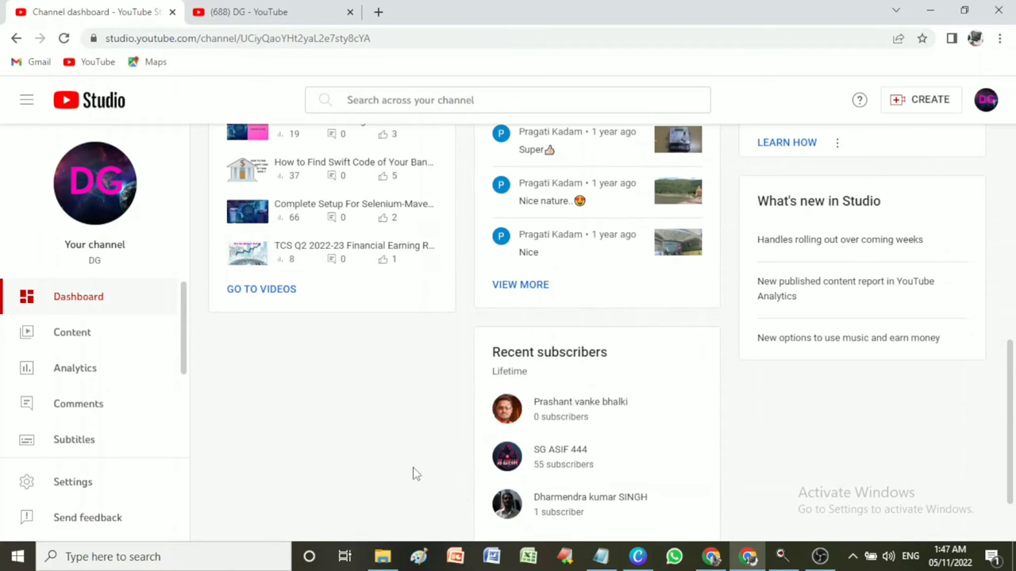
scroll(414, 474, "up", 3)
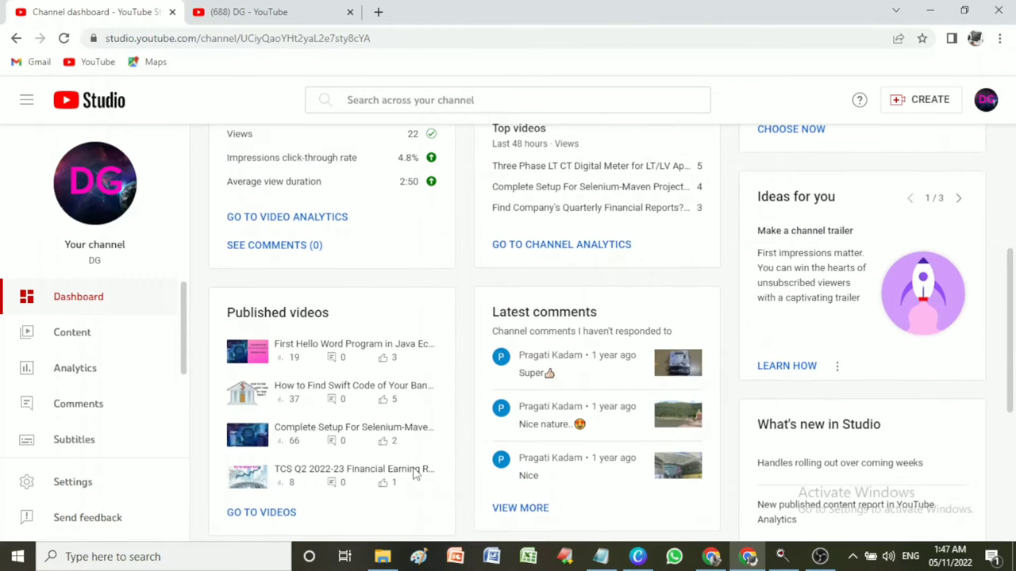
scroll(414, 473, "up", 3)
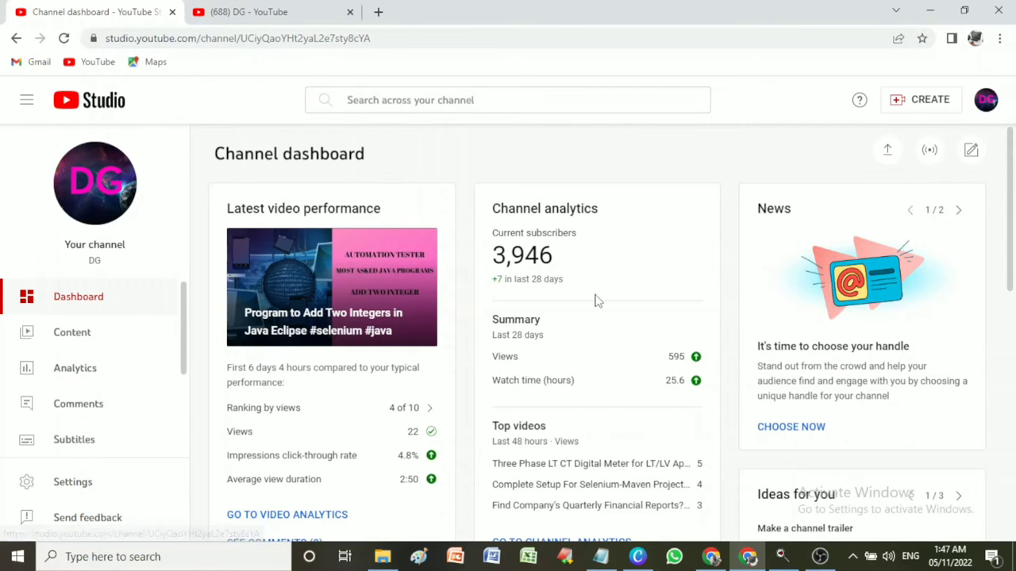
left_click(890, 153)
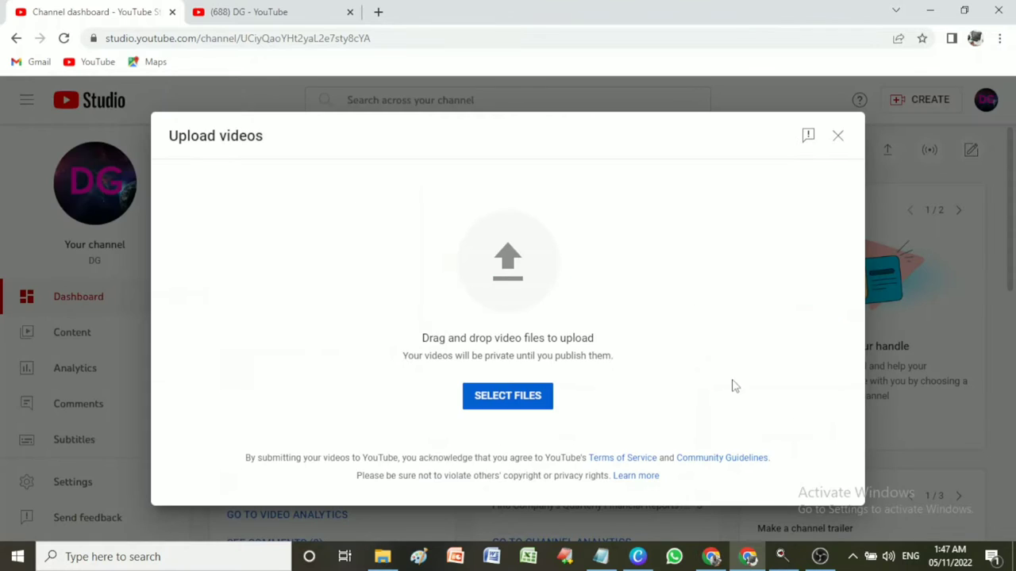
left_click(531, 397)
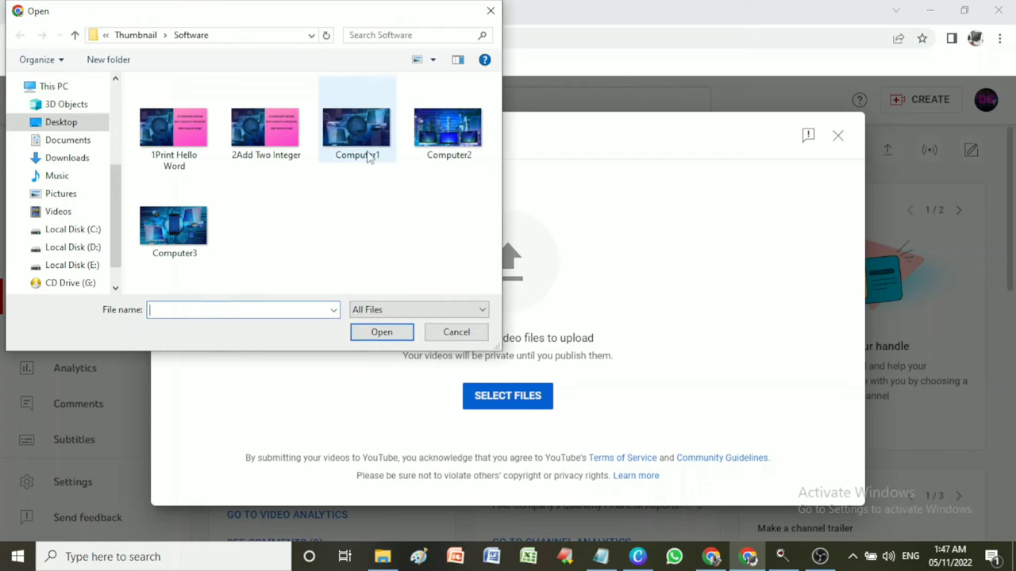
left_click(457, 332)
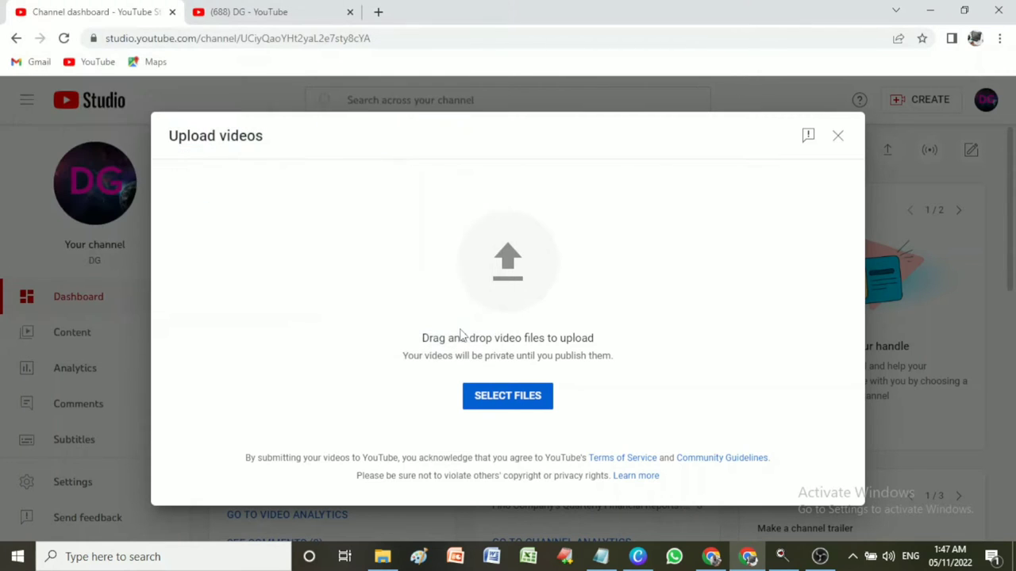
left_click(838, 137)
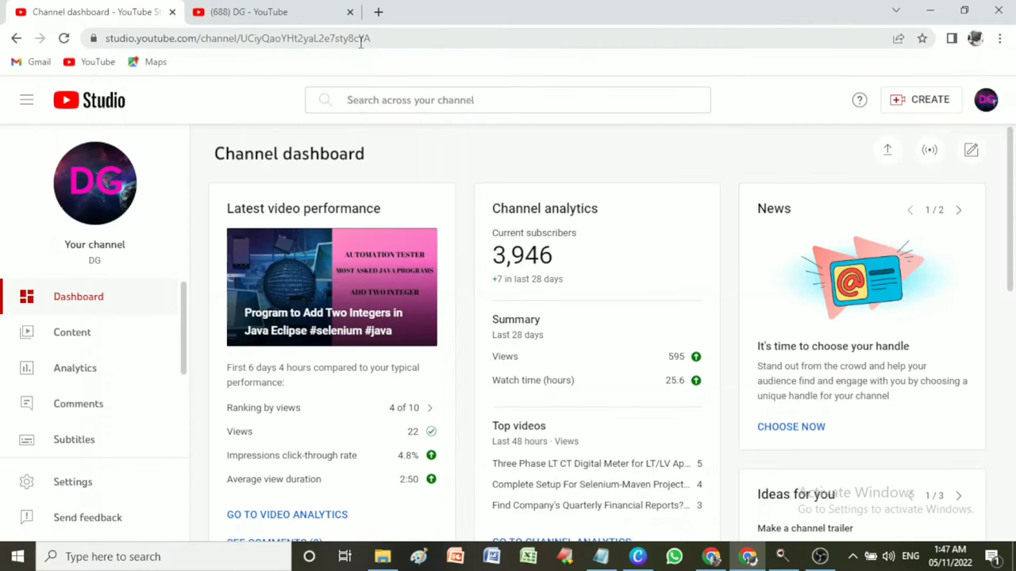
Switch to the browser window with the open video upload and review the video's title and description.
left_click(723, 544)
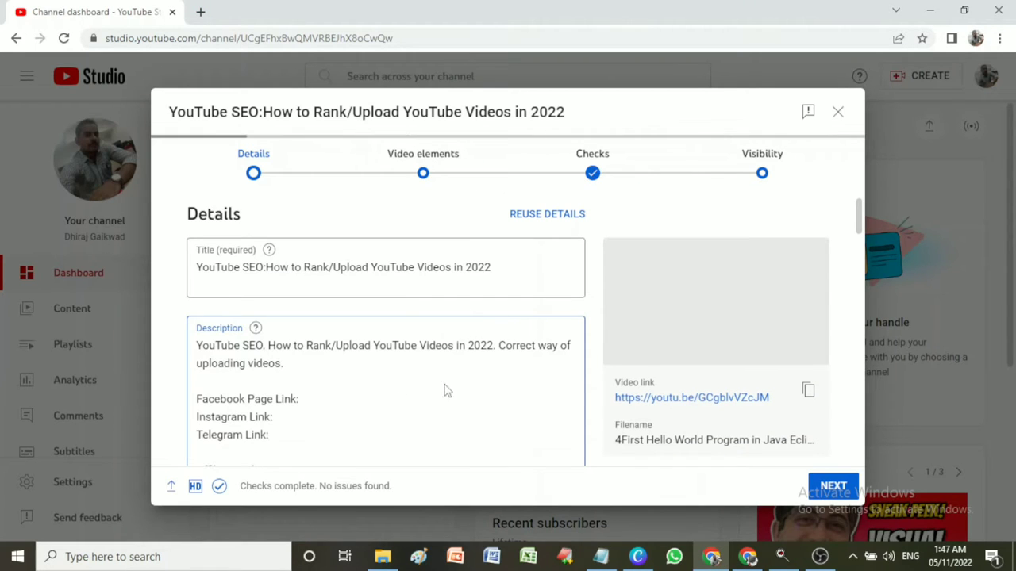
left_click(422, 427)
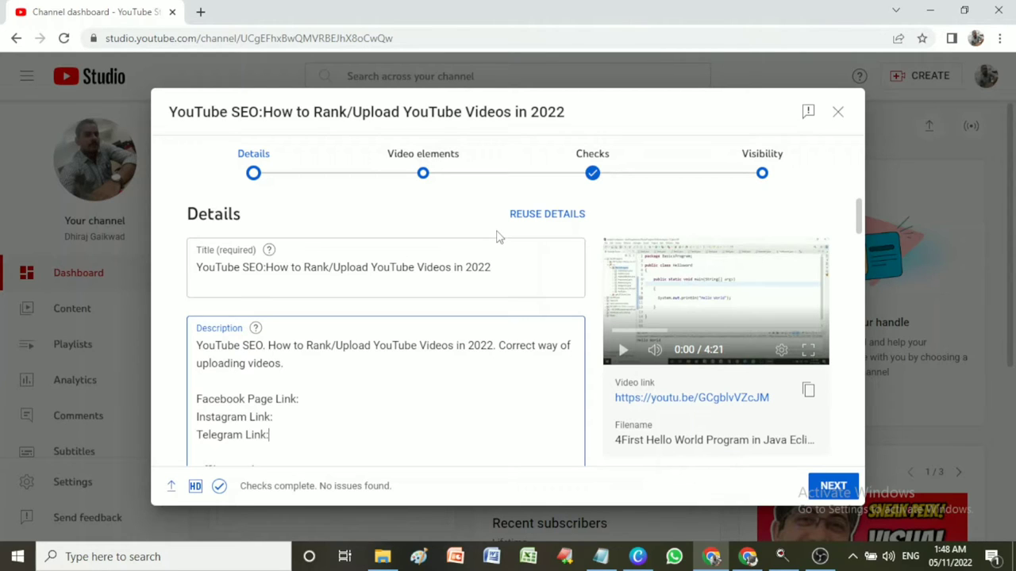
left_click(232, 181)
left_click(500, 266)
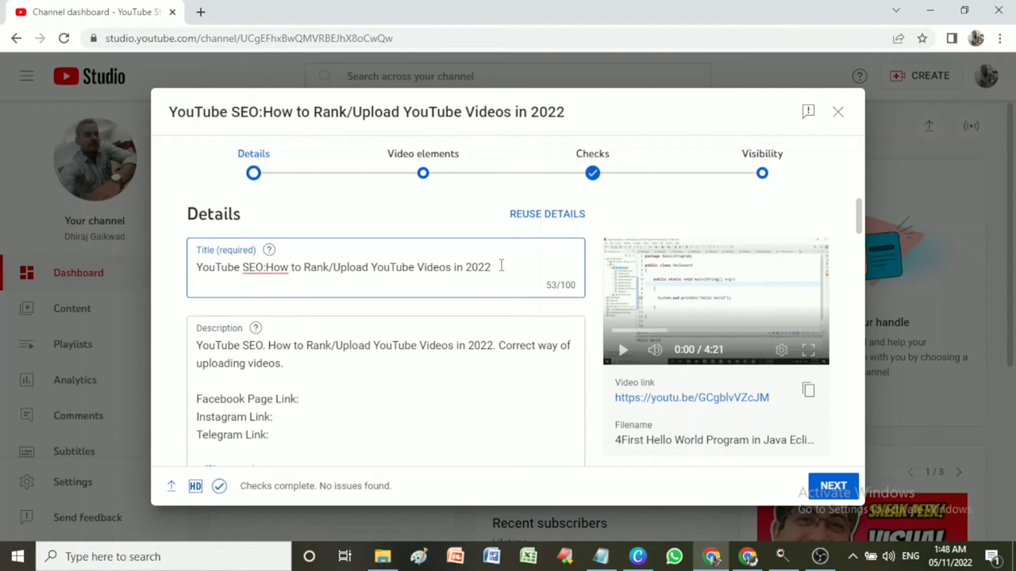
scroll(296, 379, "down", 2)
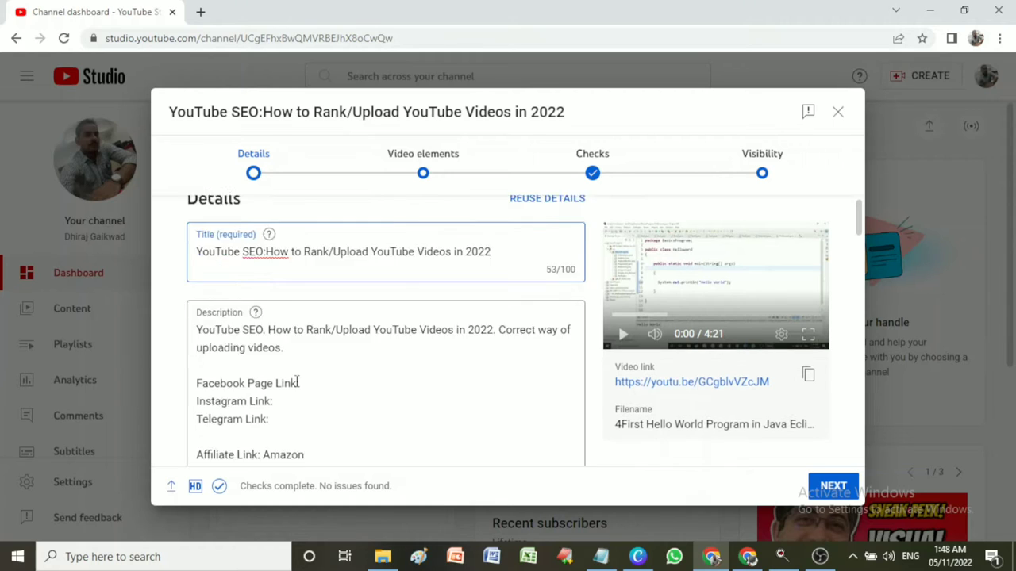
scroll(320, 381, "up", 1)
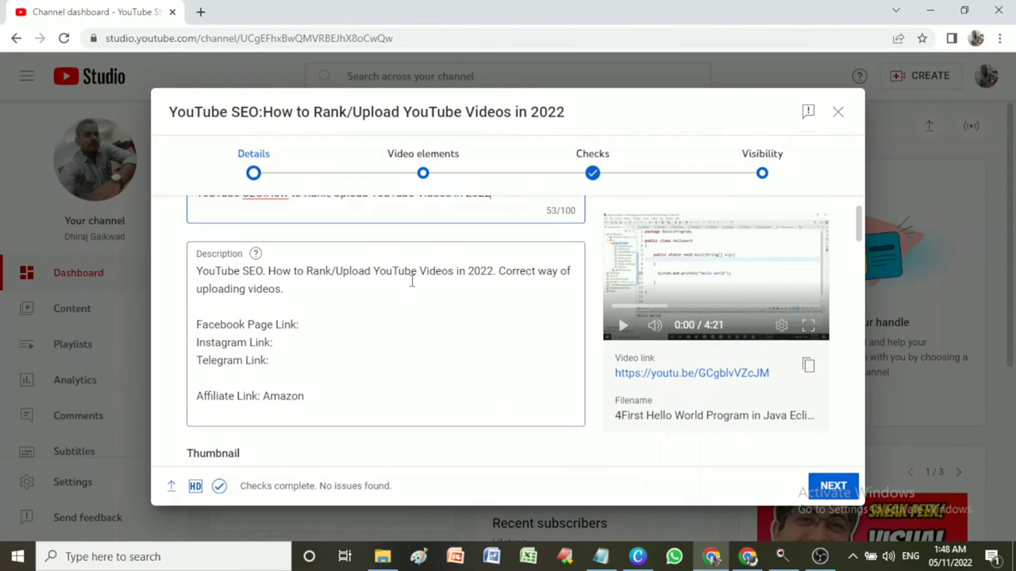
scroll(302, 286, "up", 2)
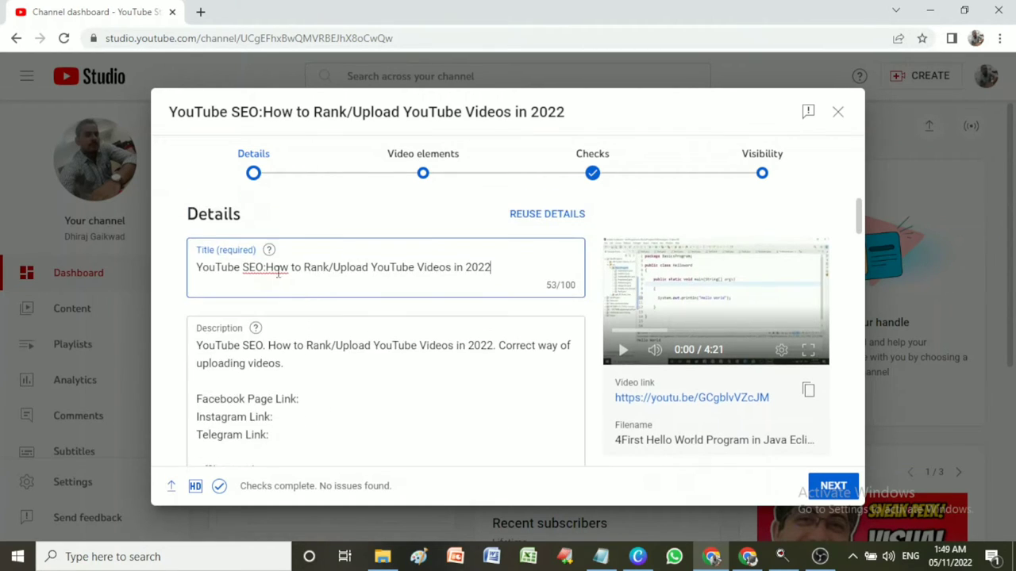
scroll(320, 364, "down", 1)
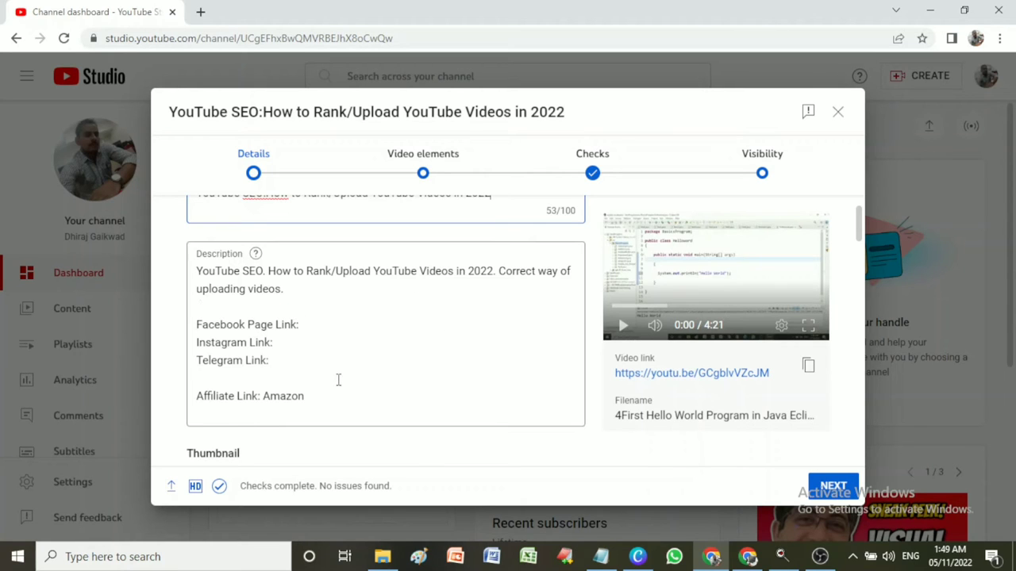
Examine the thumbnail choices and check which playlists are available for the video.
scroll(338, 380, "down", 2)
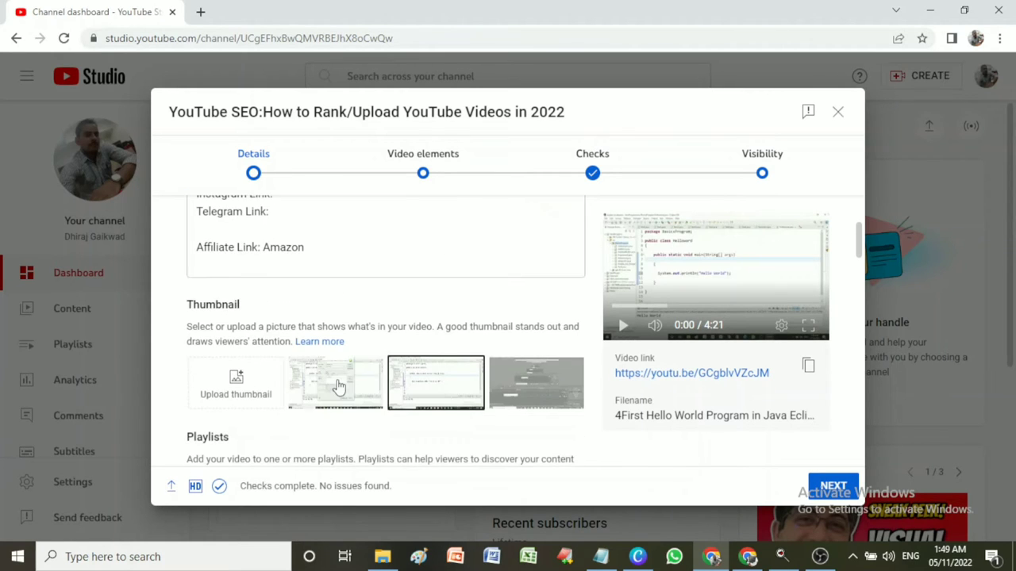
scroll(340, 387, "down", 1)
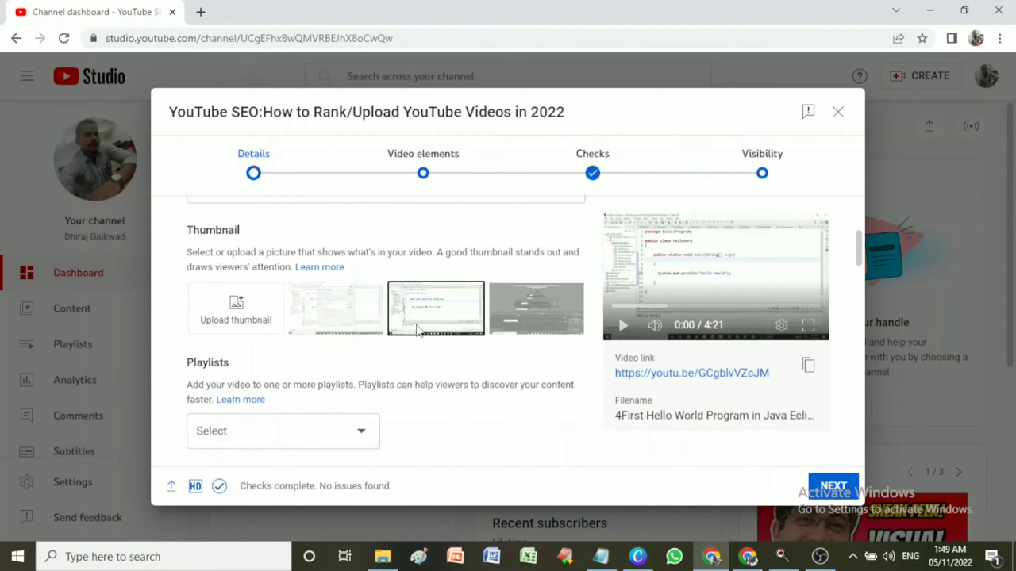
scroll(239, 319, "down", 1)
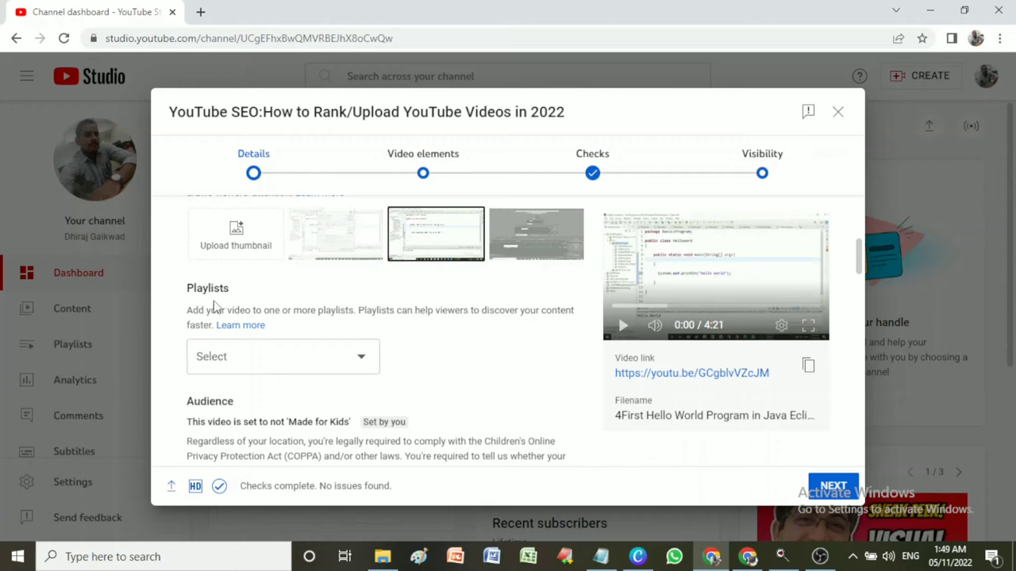
left_click(361, 364)
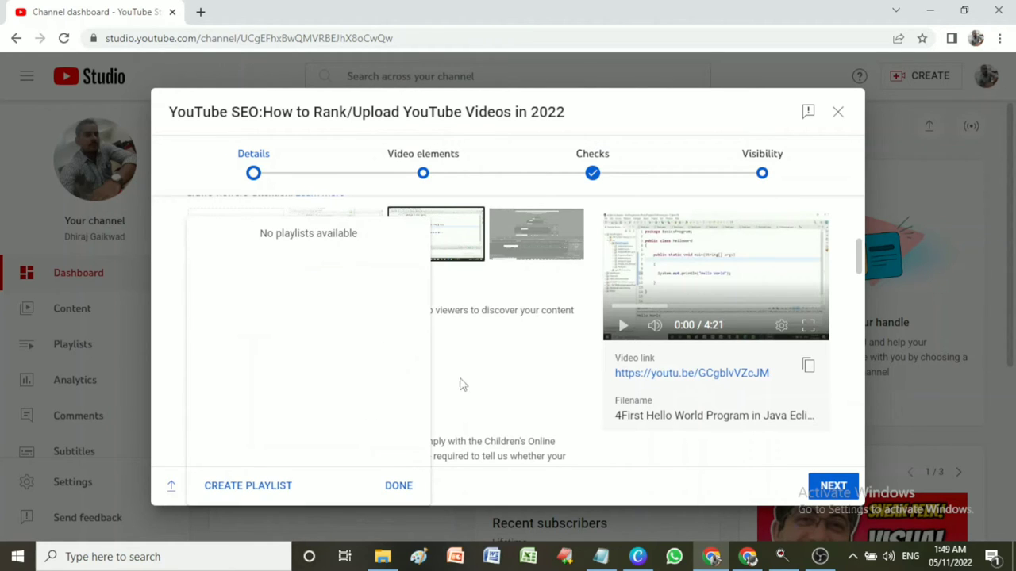
left_click(447, 407)
scroll(272, 374, "down", 1)
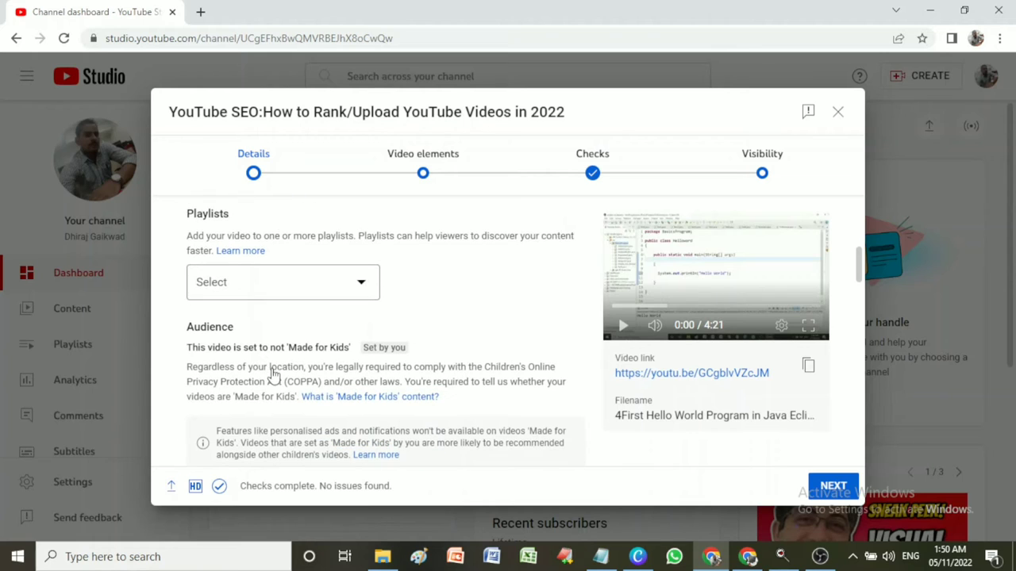
Review the video's 'Made for Kids' audience, paid promotion and automatic chapters settings.
scroll(272, 370, "down", 2)
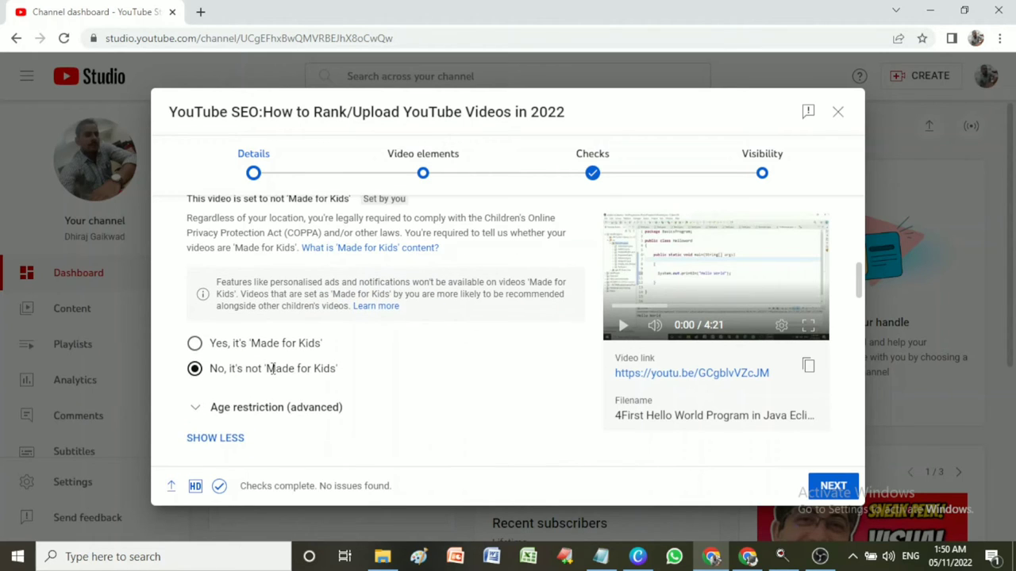
scroll(273, 377, "up", 1)
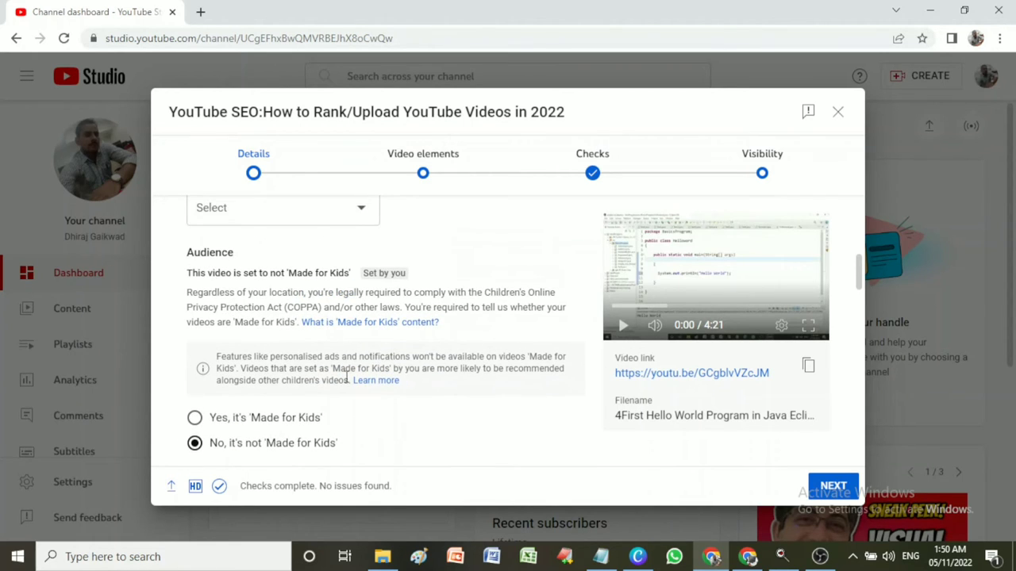
scroll(346, 377, "down", 1)
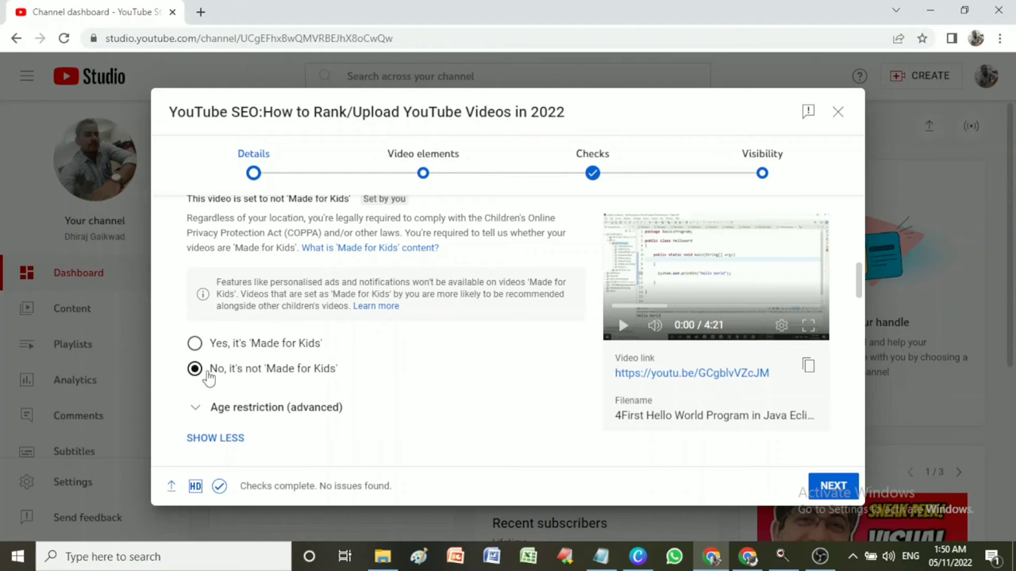
scroll(318, 408, "down", 2)
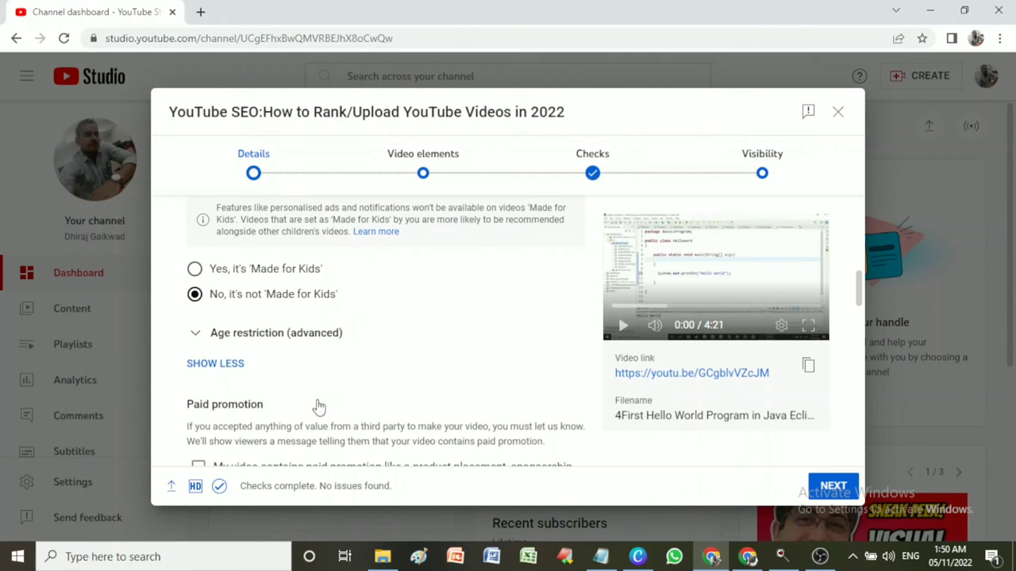
scroll(311, 388, "down", 2)
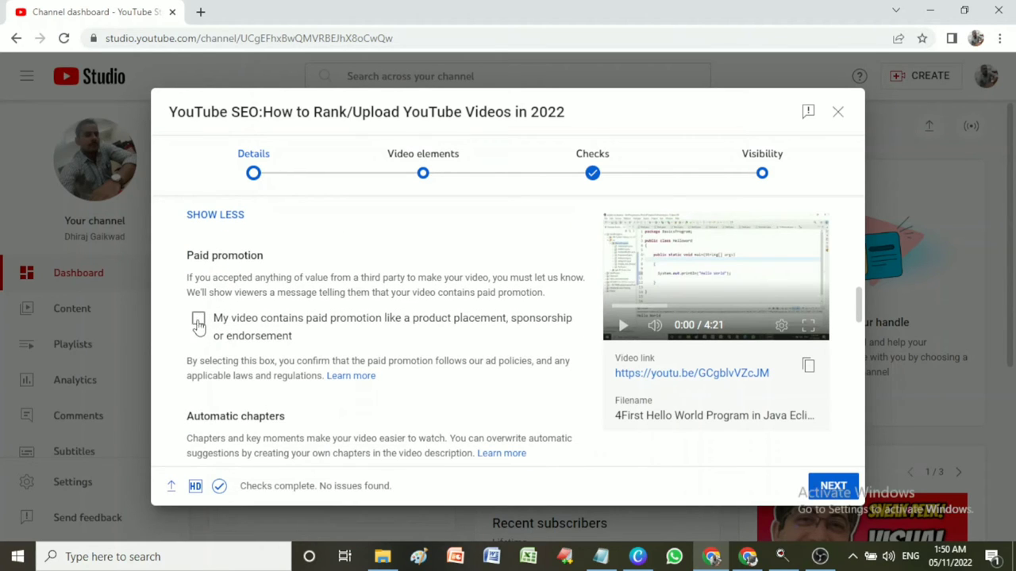
scroll(290, 355, "down", 2)
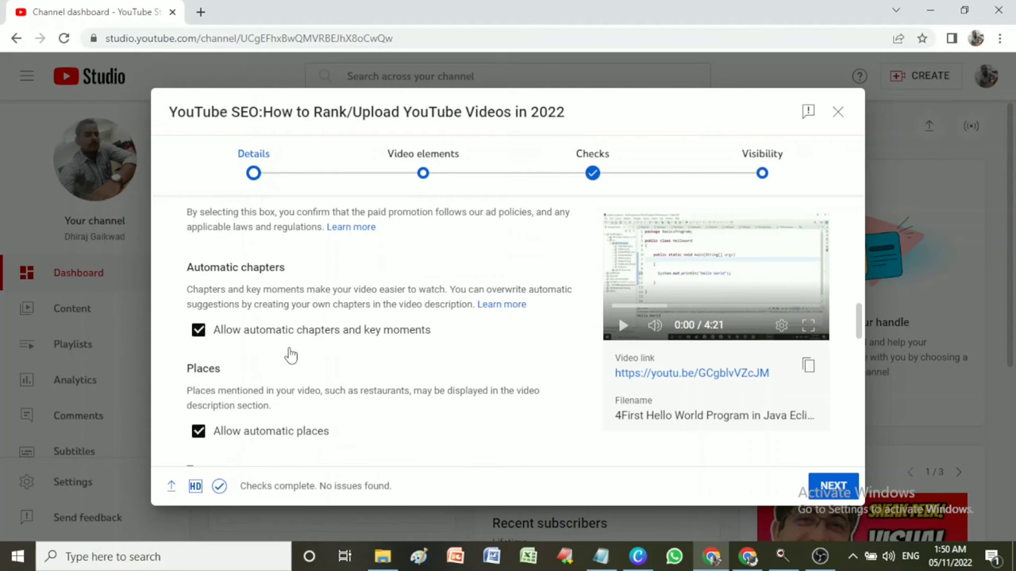
Examine the automatic places option and the full set of tags entered for the video.
scroll(290, 354, "down", 1)
scroll(290, 355, "down", 1)
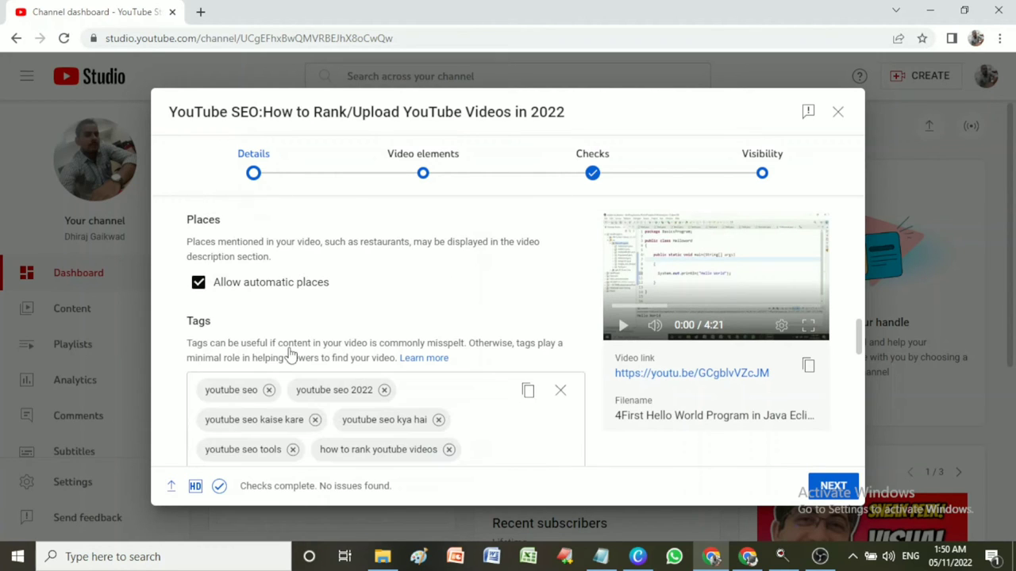
scroll(290, 355, "down", 1)
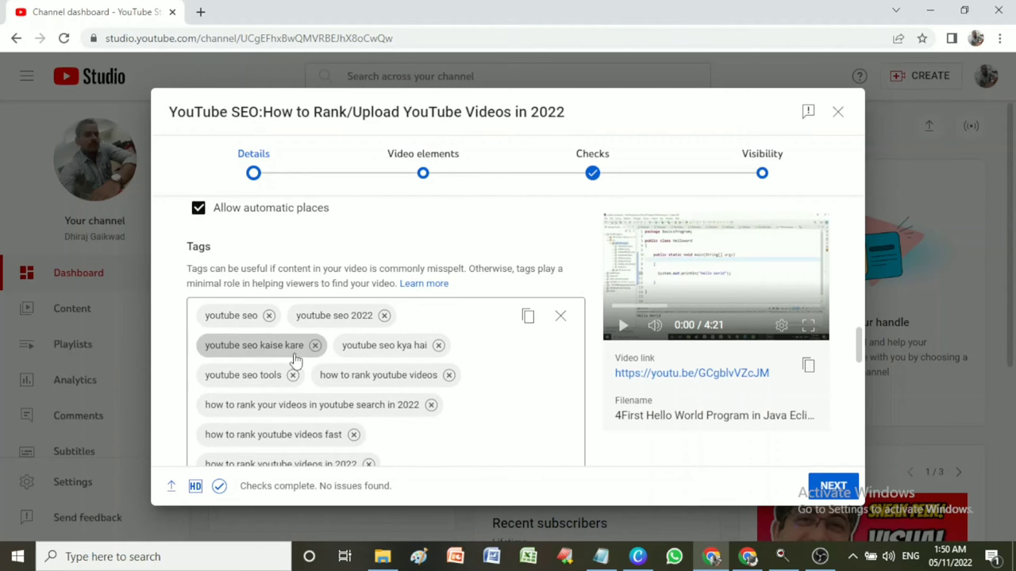
scroll(294, 354, "down", 2)
scroll(294, 353, "up", 1)
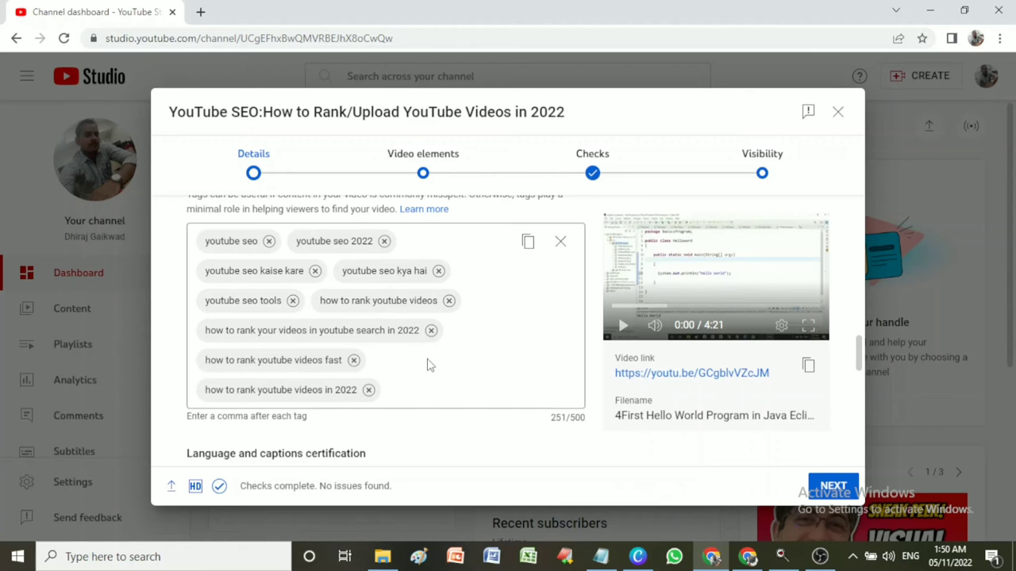
scroll(427, 365, "down", 1)
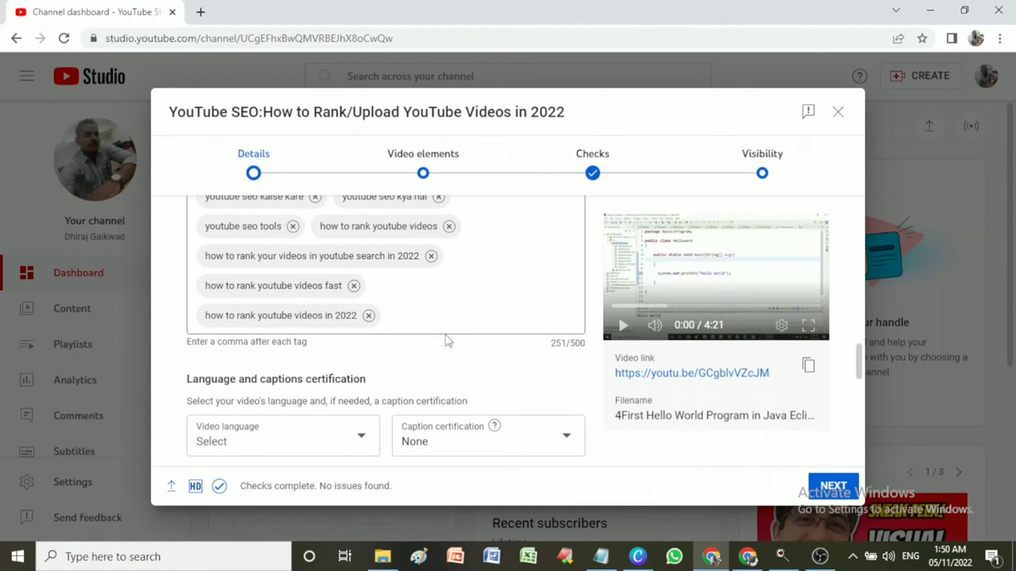
scroll(420, 300, "up", 1)
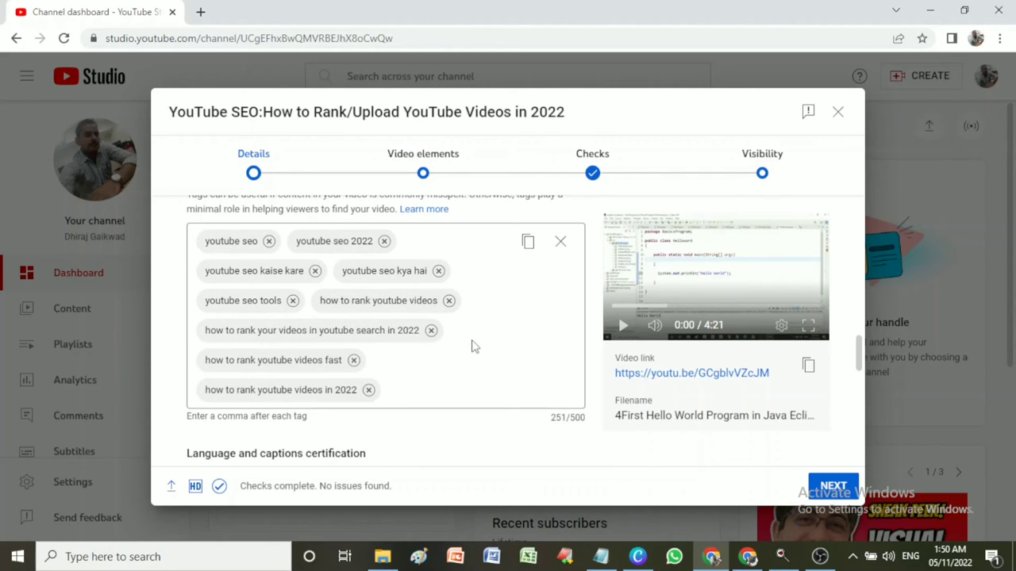
scroll(471, 346, "down", 1)
scroll(472, 347, "up", 1)
scroll(450, 349, "down", 1)
Review the video's language, recording date, licence, Shorts sampling and category settings.
scroll(451, 349, "down", 1)
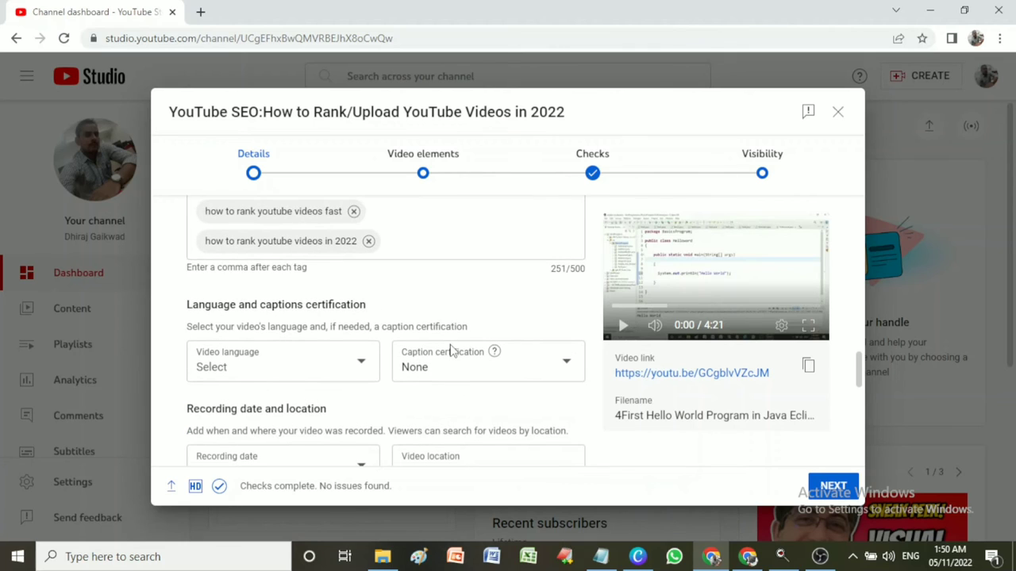
scroll(451, 350, "down", 1)
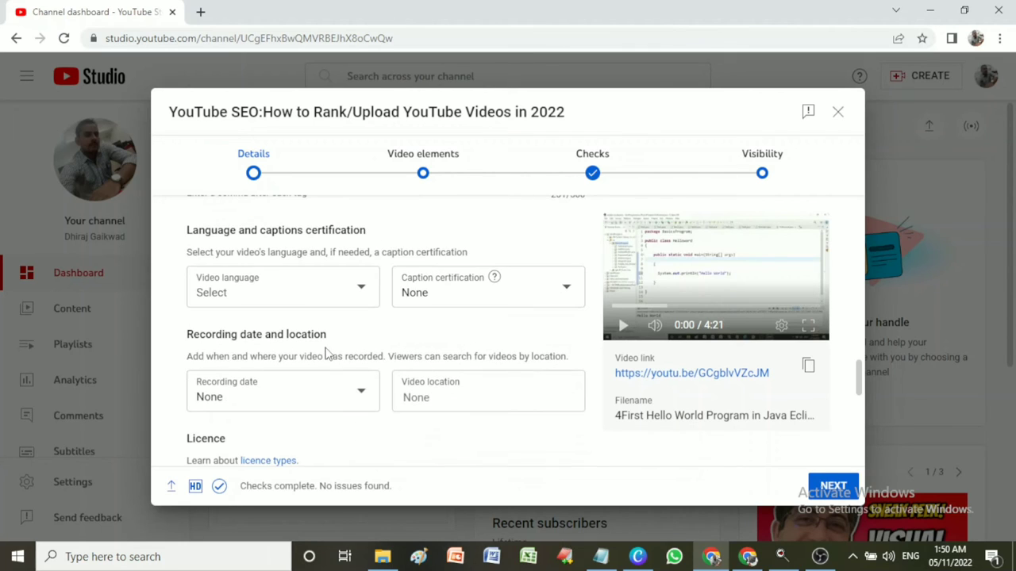
scroll(327, 355, "down", 1)
scroll(327, 354, "down", 1)
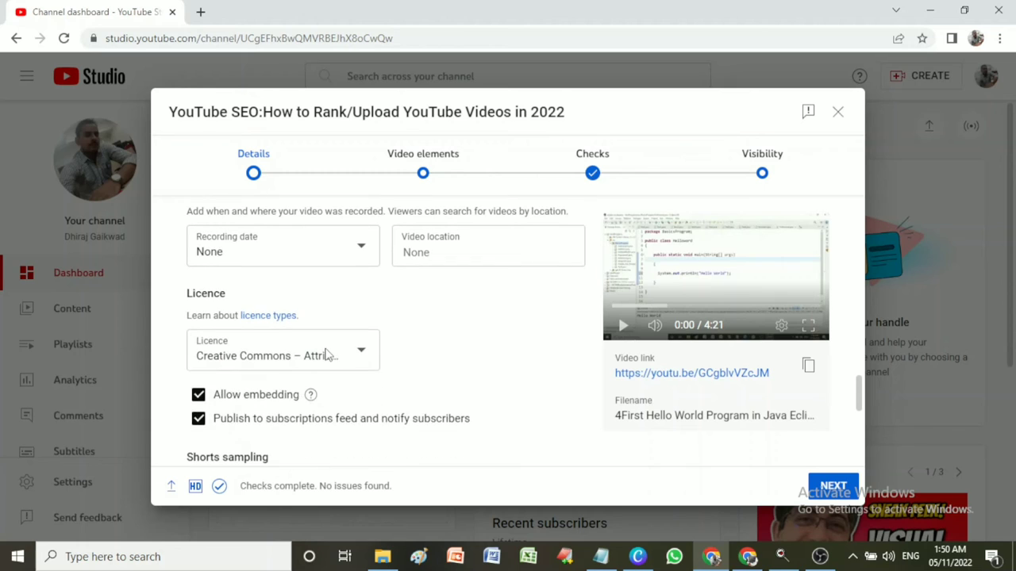
scroll(399, 364, "down", 3)
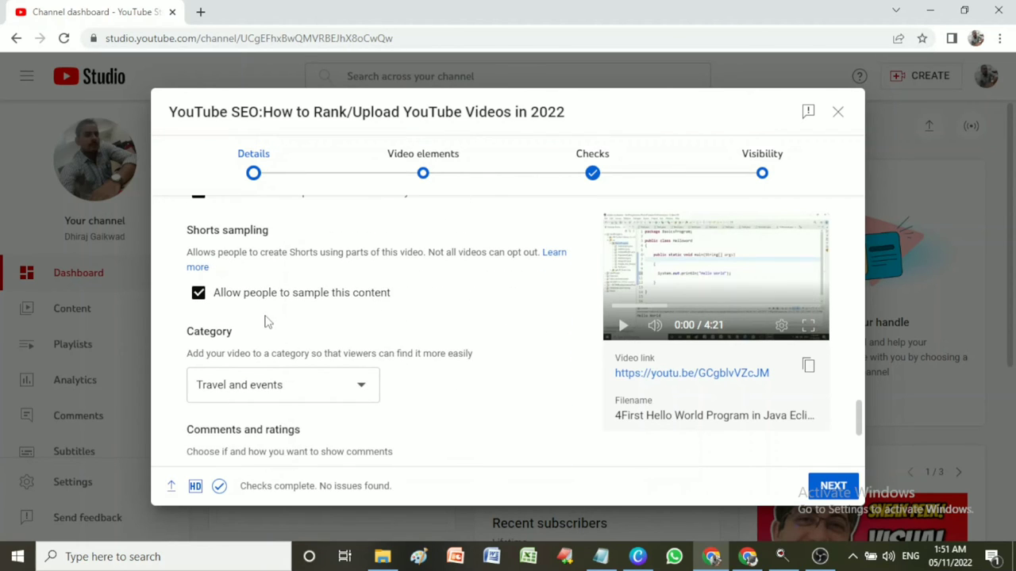
scroll(267, 321, "down", 1)
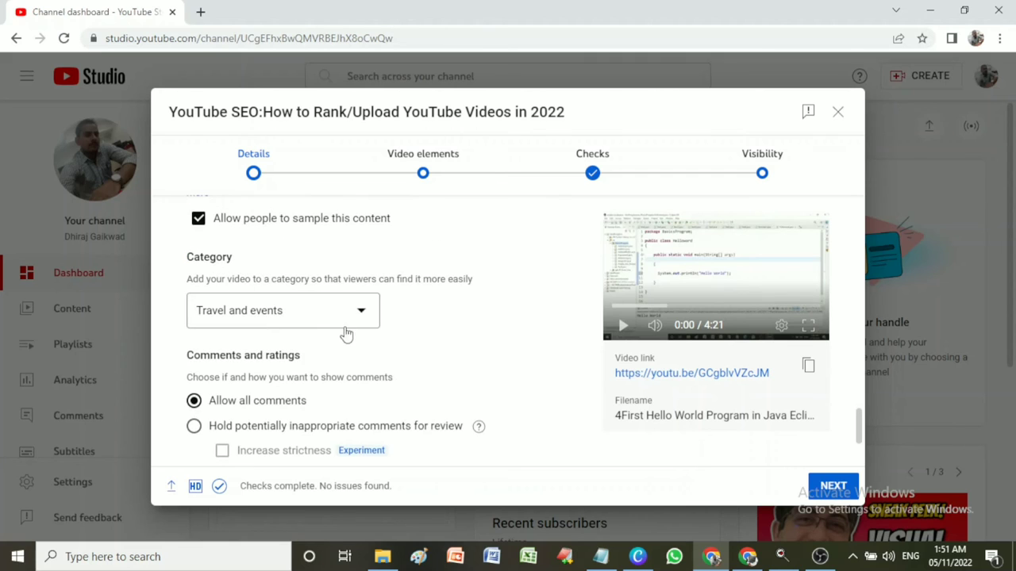
Review the video's comments and ratings settings, including comment moderation, comment sort order and the viewer likes display.
scroll(346, 338, "down", 1)
scroll(346, 350, "down", 1)
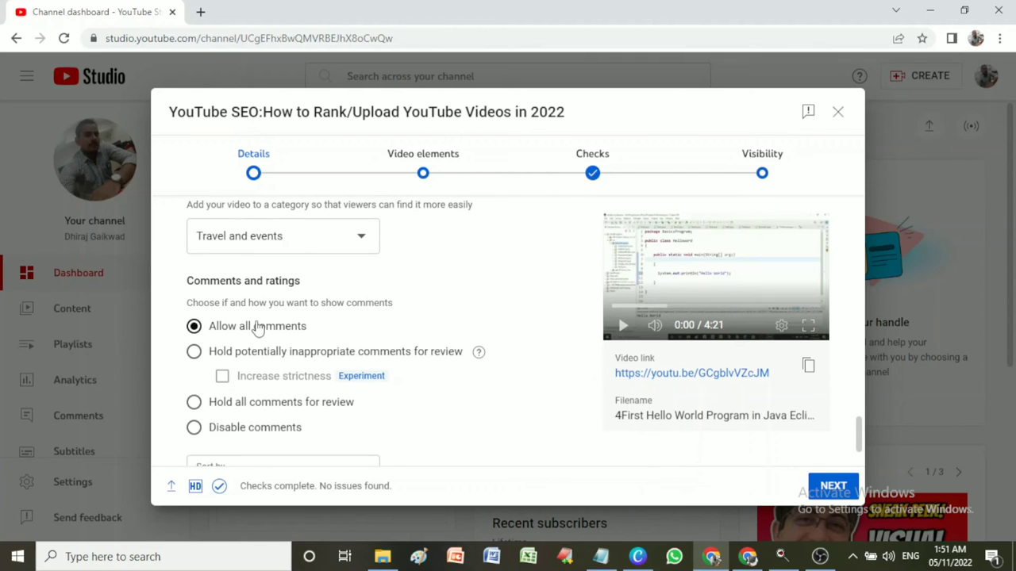
scroll(258, 327, "down", 1)
scroll(258, 327, "down", 1)
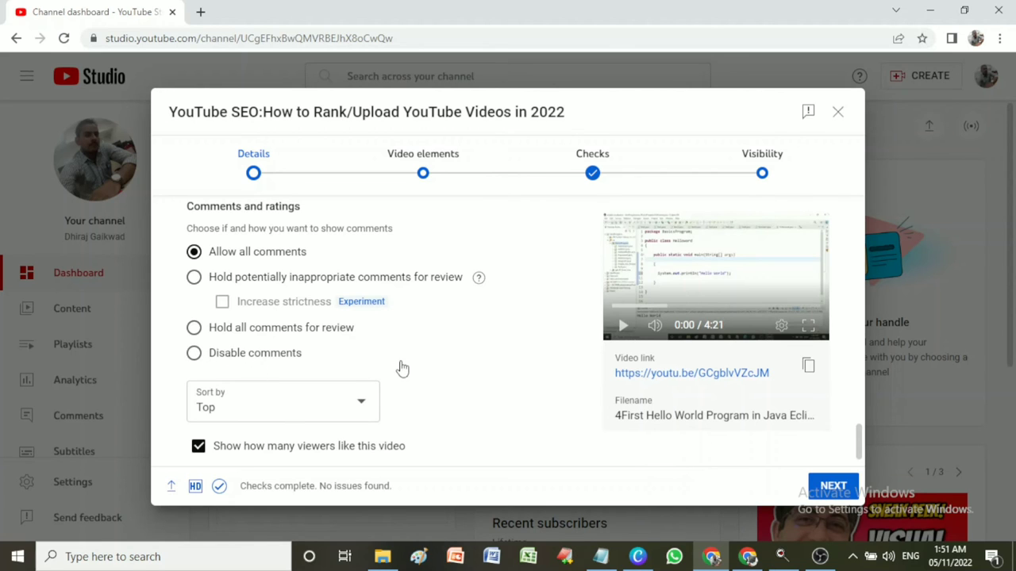
scroll(402, 368, "down", 1)
scroll(401, 368, "up", 10)
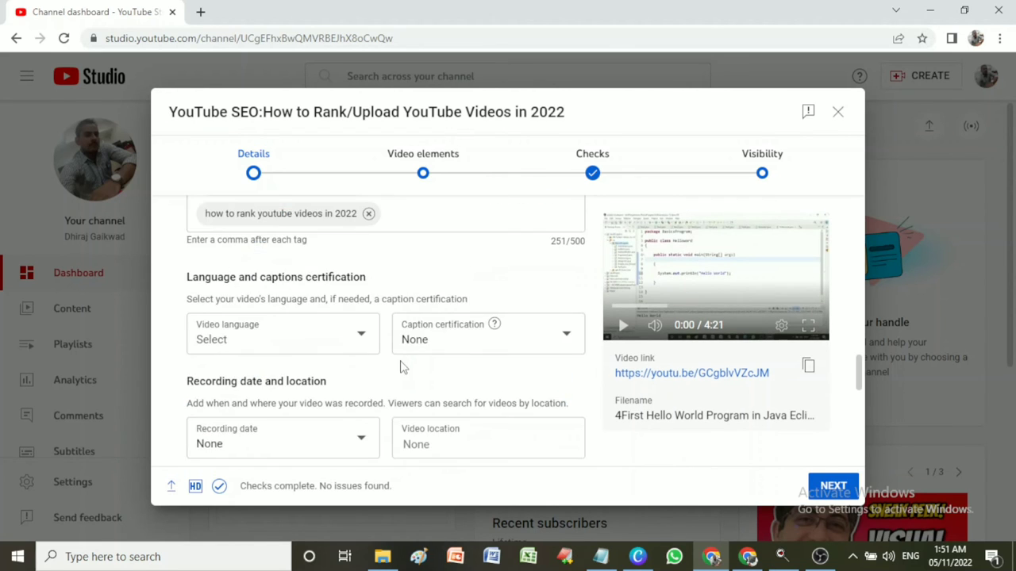
scroll(438, 200, "up", 2)
Go through the Video elements and Checks stages of the upload and examine the Visibility options for publishing or scheduling.
left_click(424, 179)
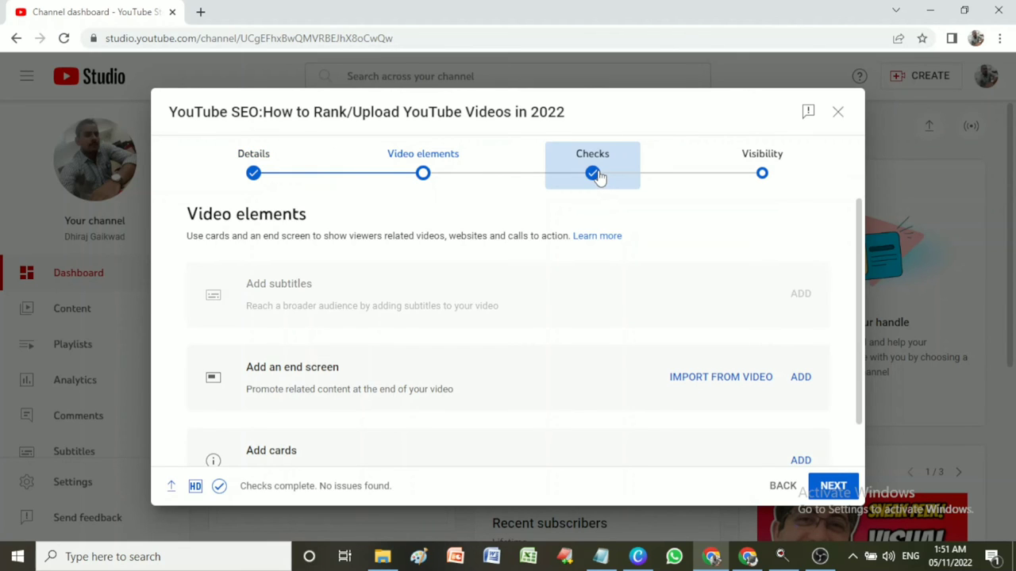
left_click(602, 178)
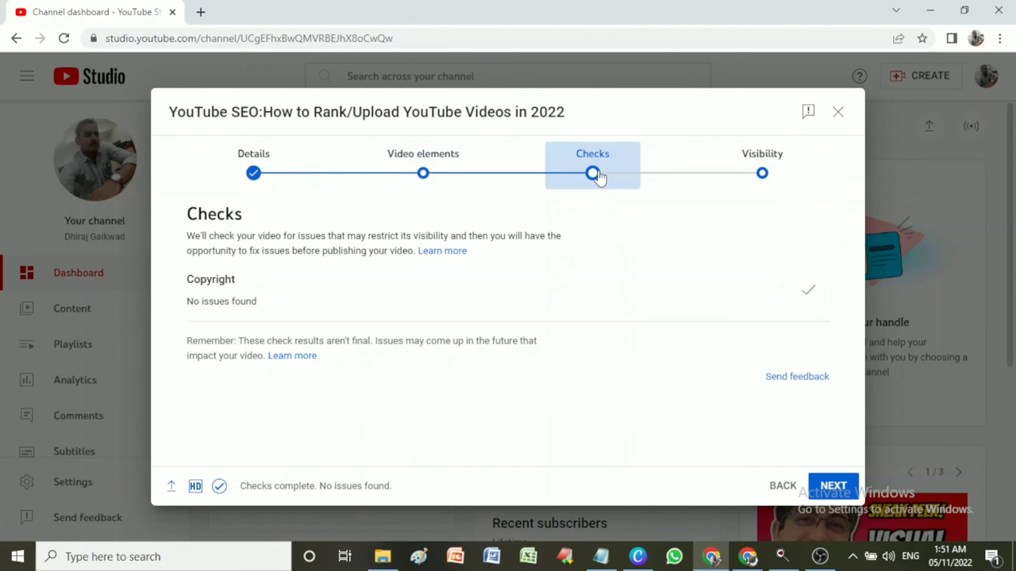
left_click(762, 176)
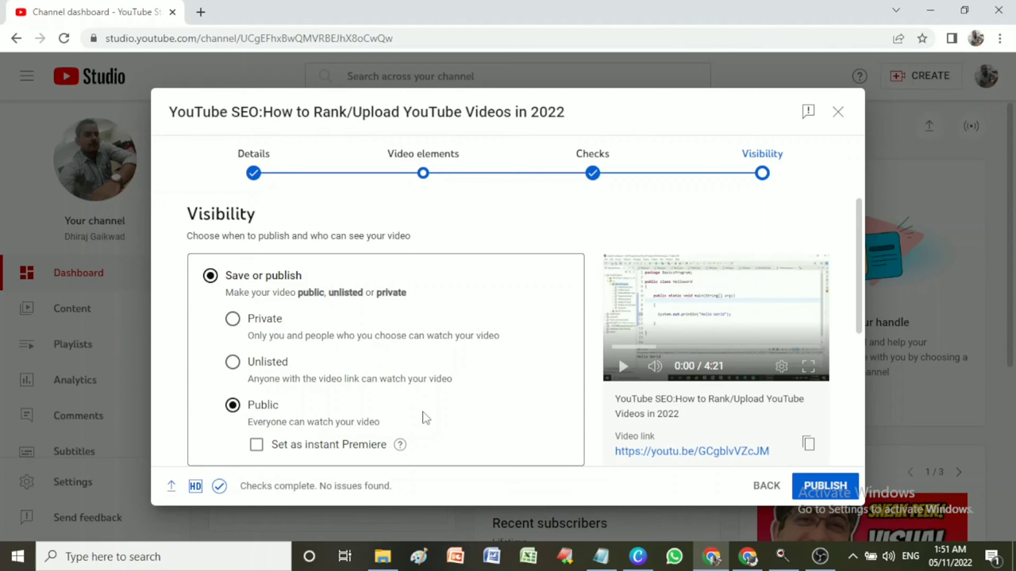
scroll(425, 418, "down", 1)
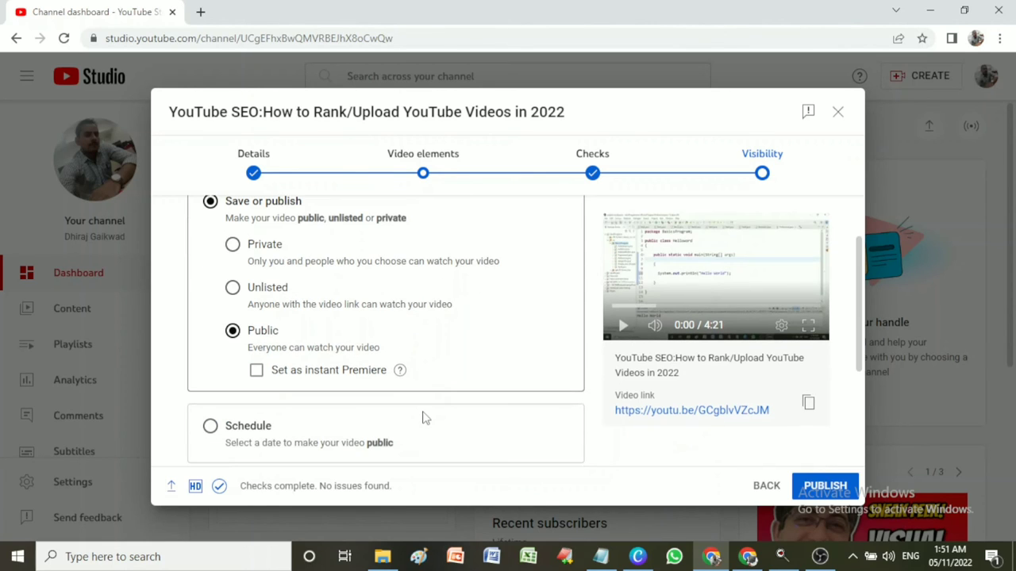
scroll(298, 391, "down", 1)
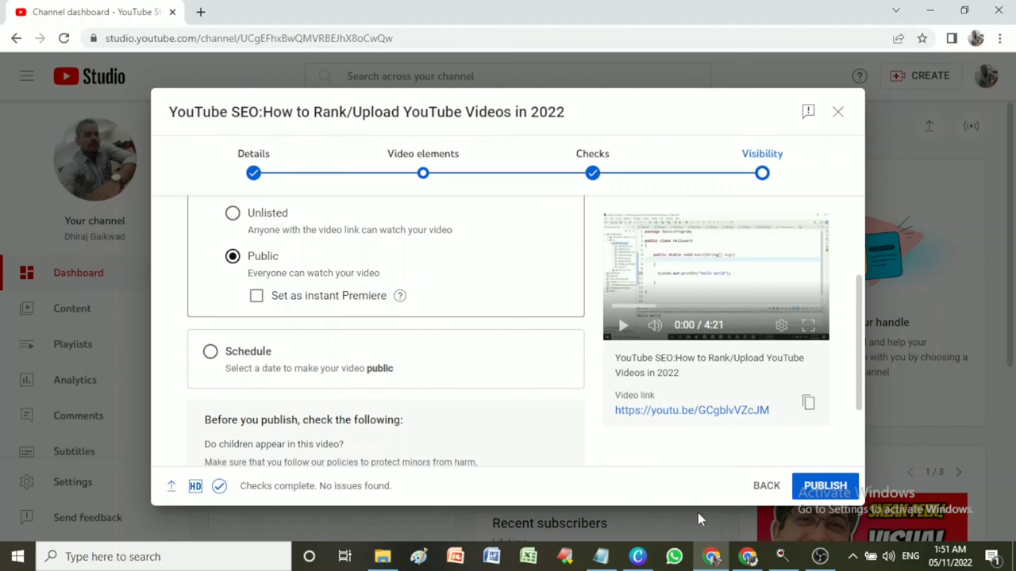
Switch to the other channel's YouTube Studio window and look through its full list of uploaded videos in the channel content.
left_click(715, 558)
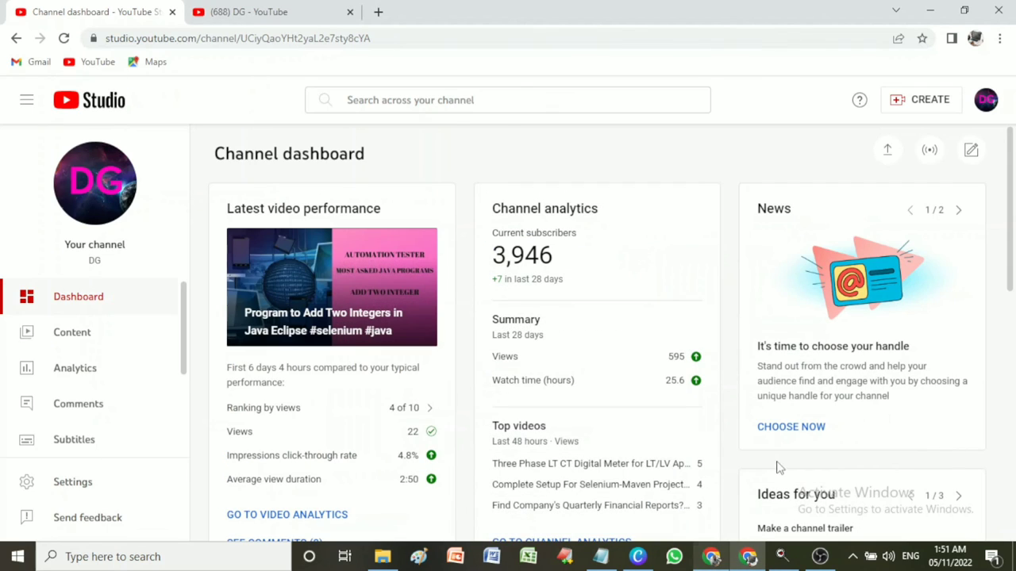
left_click(82, 332)
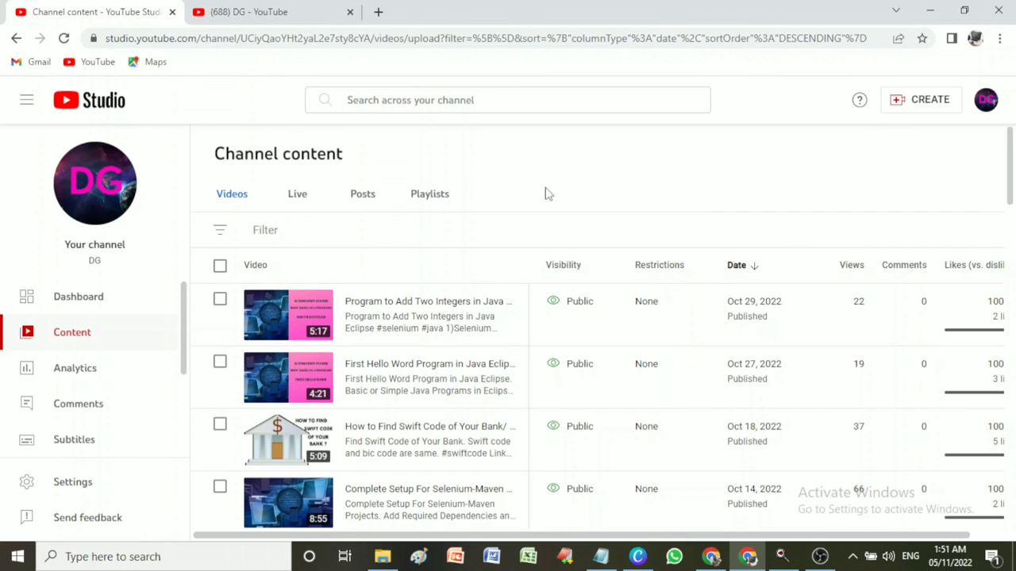
scroll(489, 338, "down", 5)
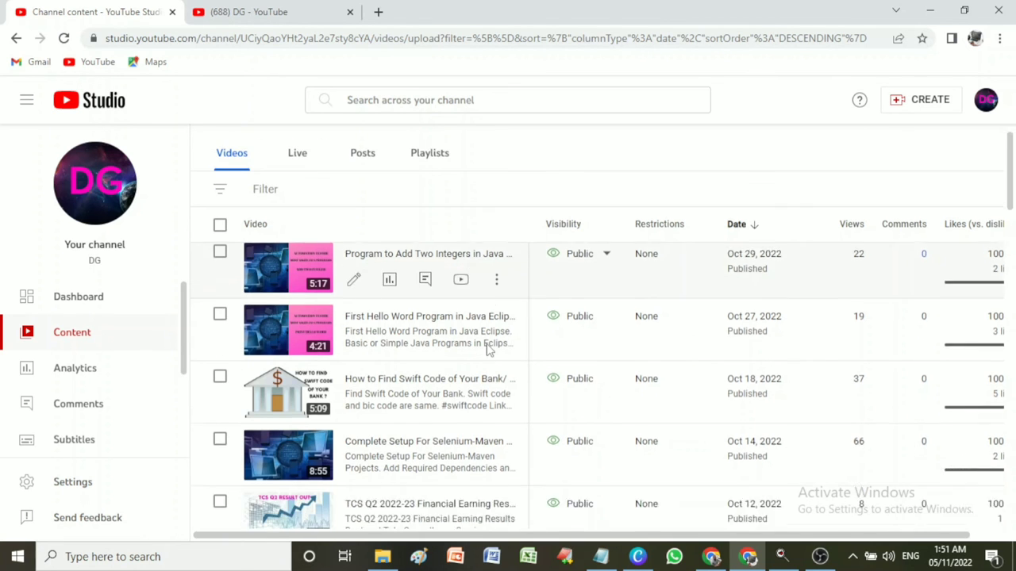
scroll(488, 349, "down", 15)
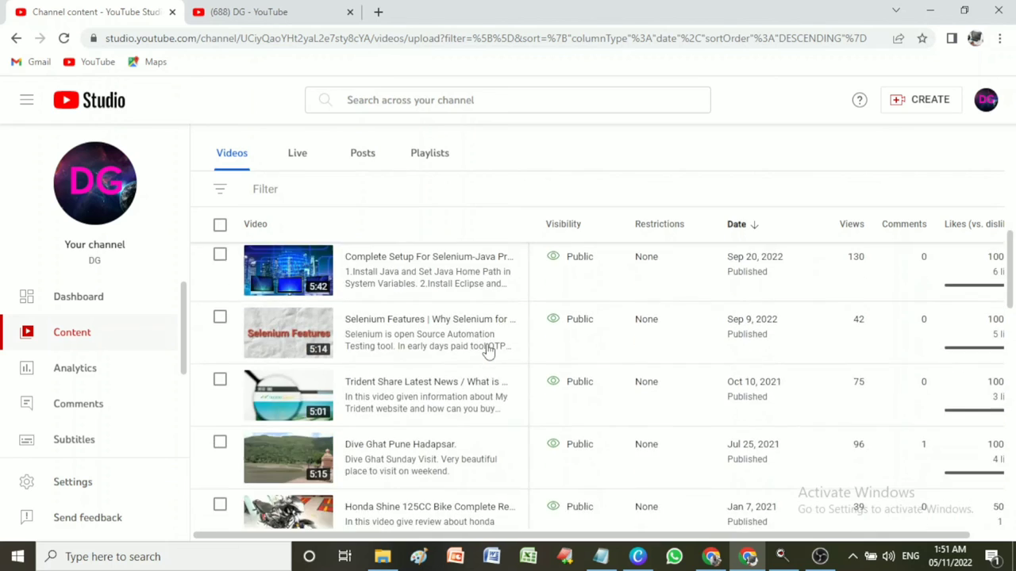
scroll(488, 349, "down", 5)
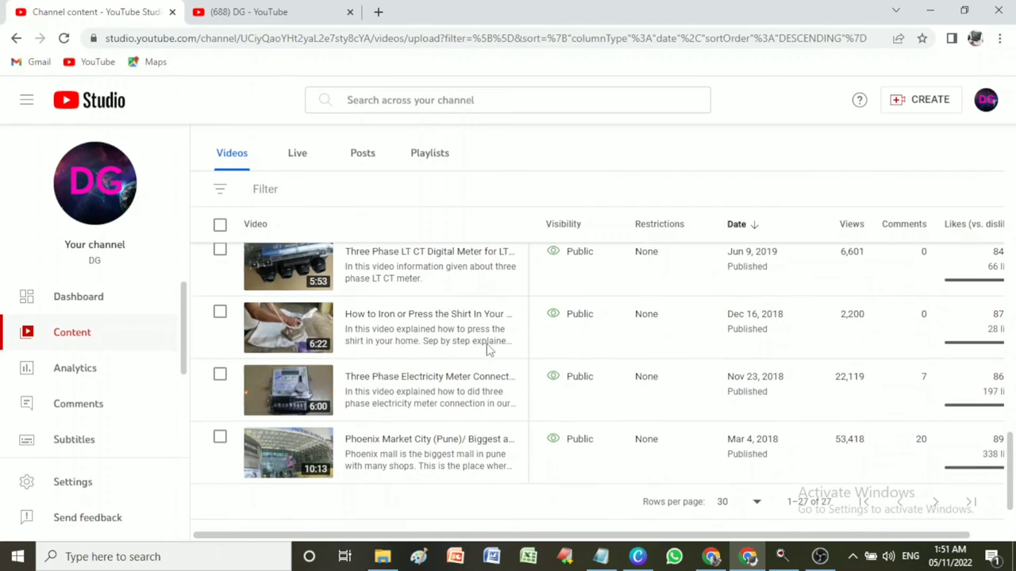
scroll(488, 350, "up", 8)
scroll(488, 349, "up", 15)
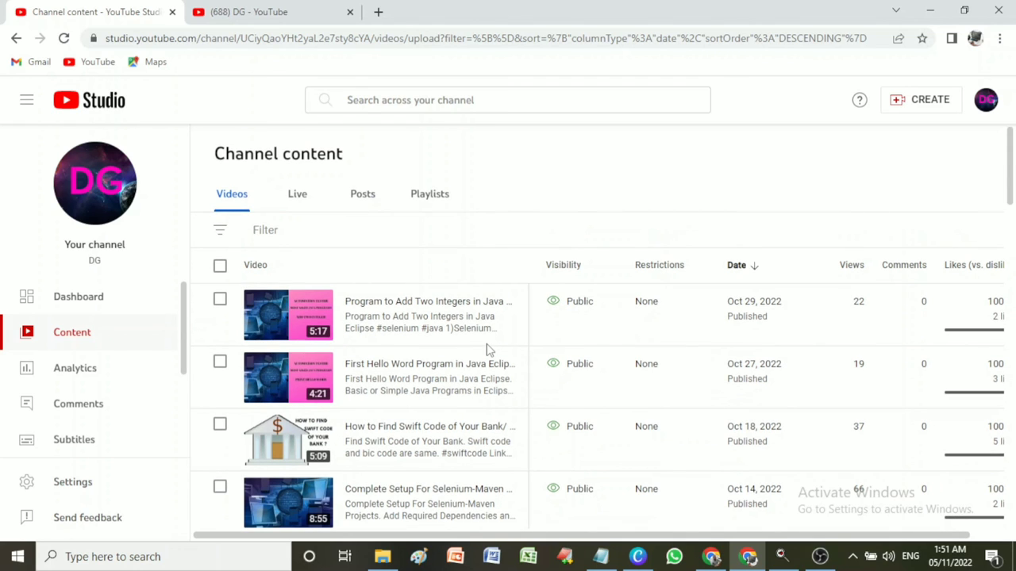
mouse_move(555, 332)
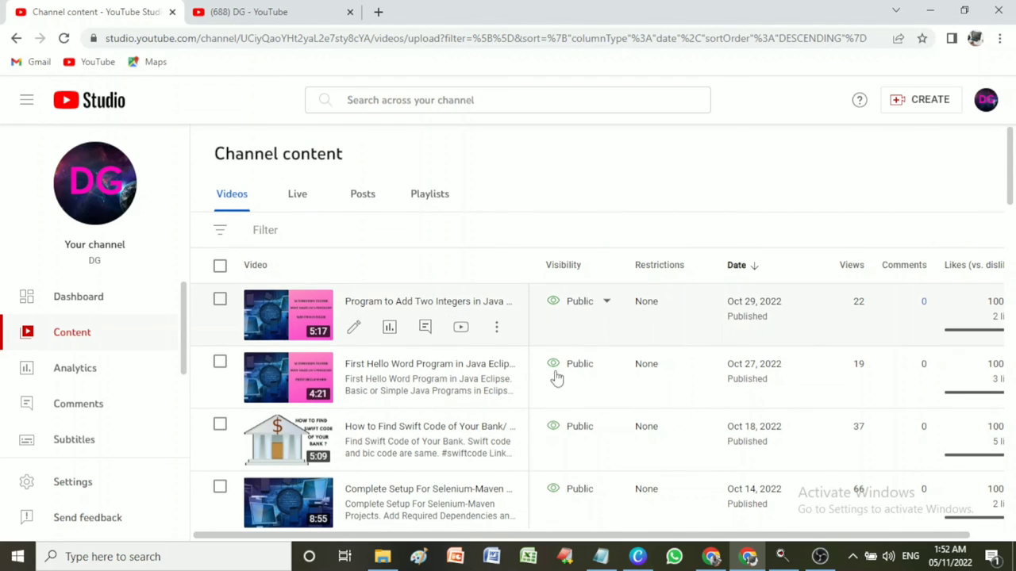